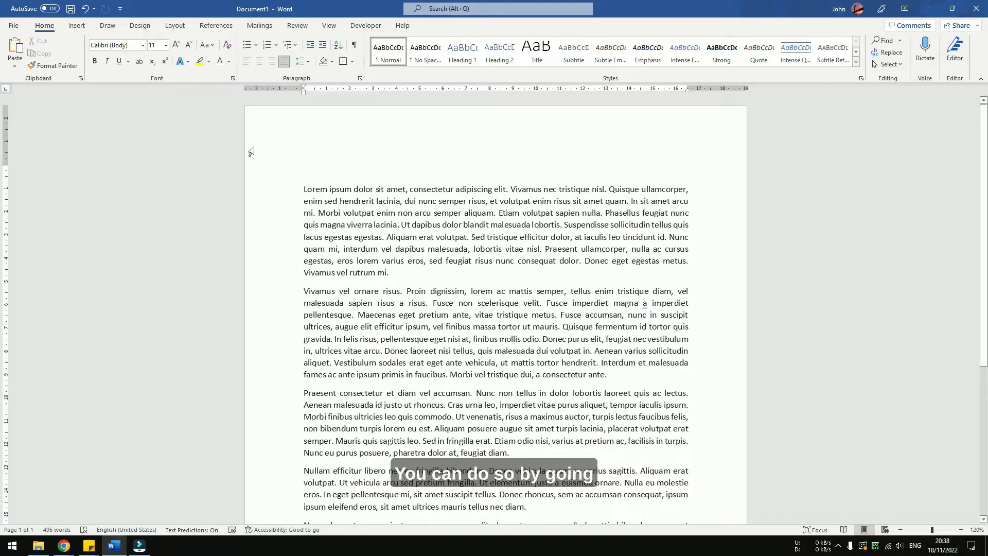
# Insert the New York skyline picture above the first paragraph of the document.
pyautogui.click(76, 31)
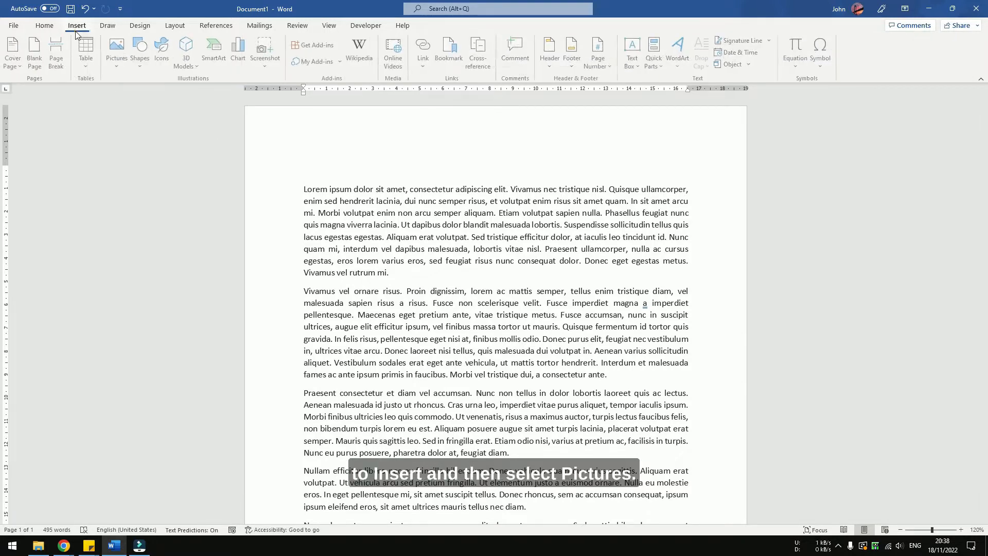
pyautogui.click(120, 66)
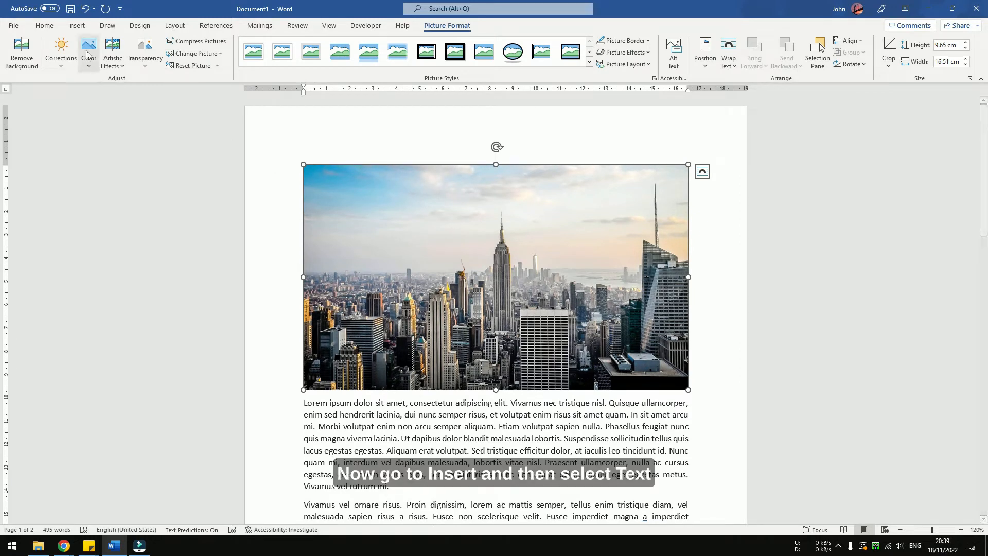
# Insert a Simple Text Box and fill it with "WELCOME" and "TO NYC" on two lines.
pyautogui.click(77, 31)
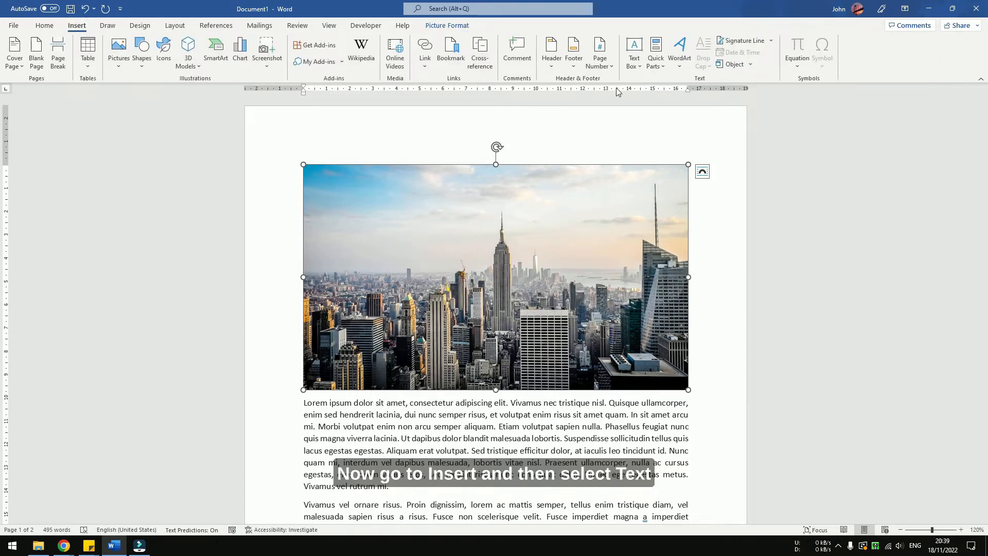
pyautogui.click(634, 66)
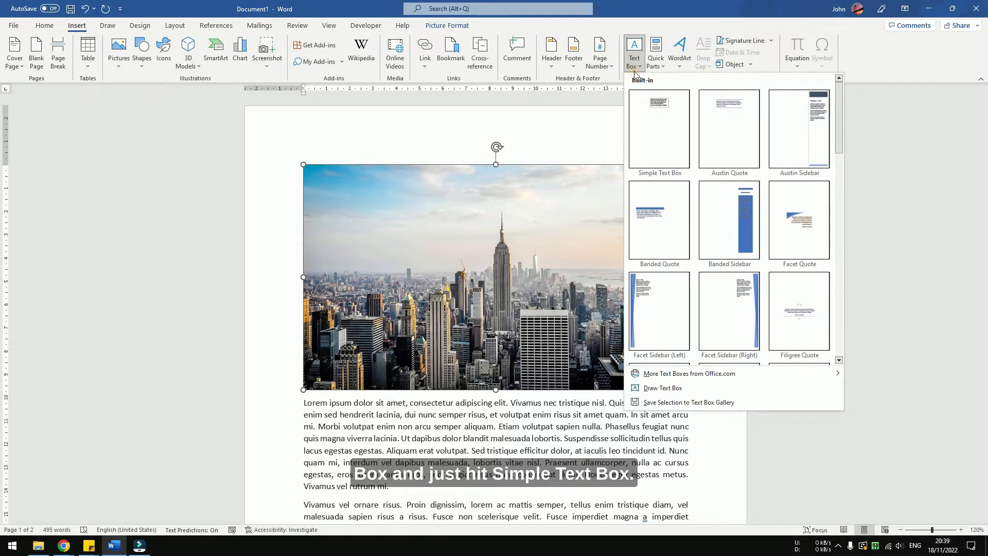
pyautogui.click(665, 145)
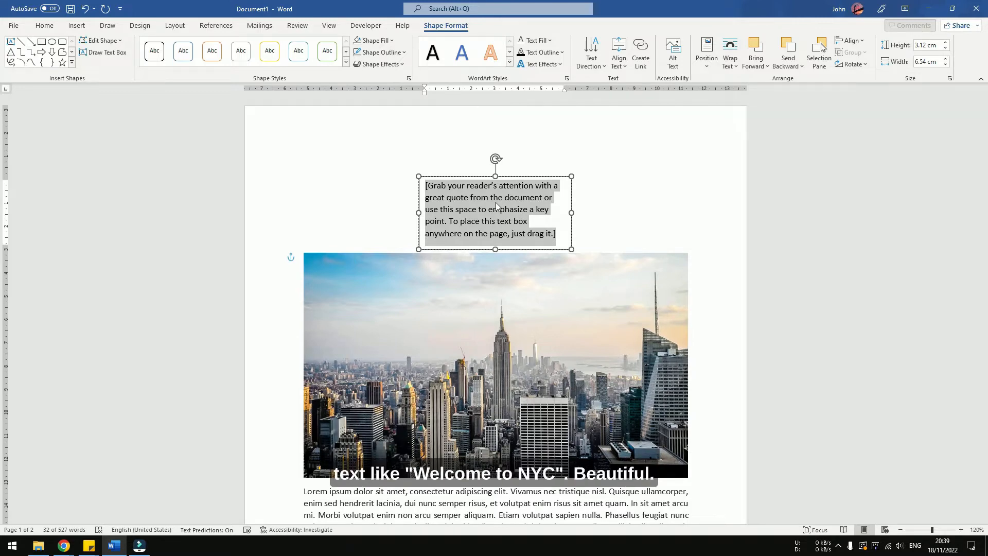
pyautogui.write('WELCOME')
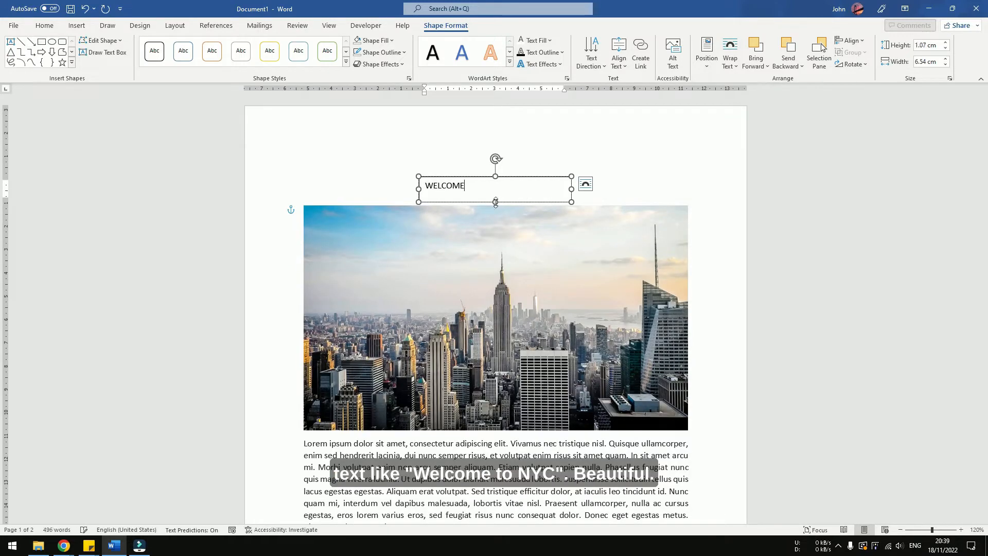
pyautogui.press('Return')
pyautogui.write('TO NYC')
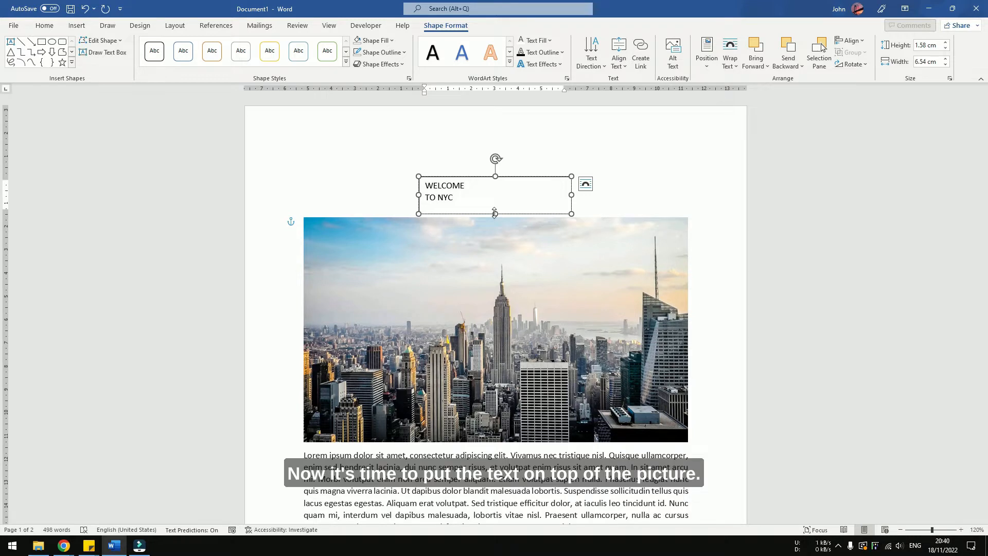
# Set the text box's wrapping to In Front of Text so it lies over the skyline picture.
pyautogui.click(586, 187)
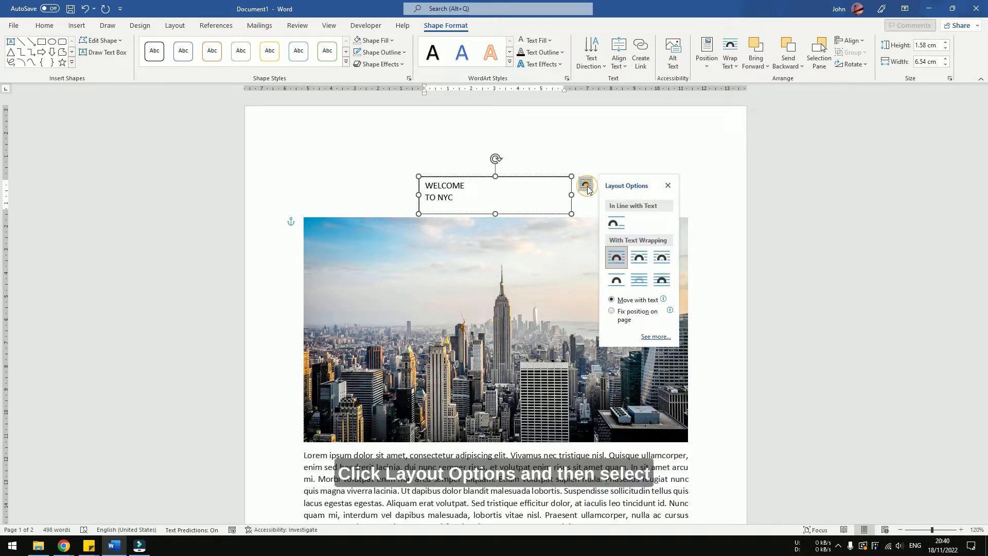
pyautogui.click(665, 280)
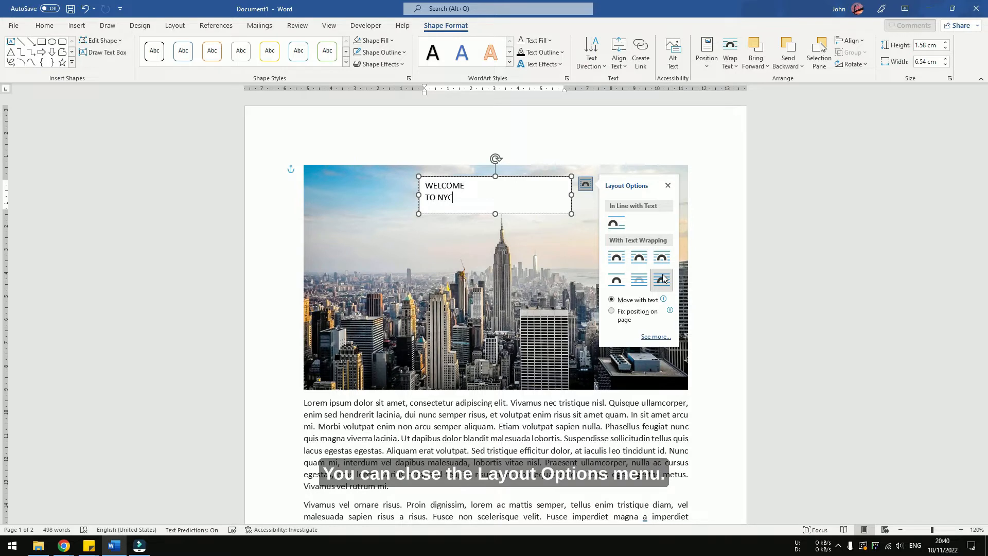
pyautogui.click(667, 185)
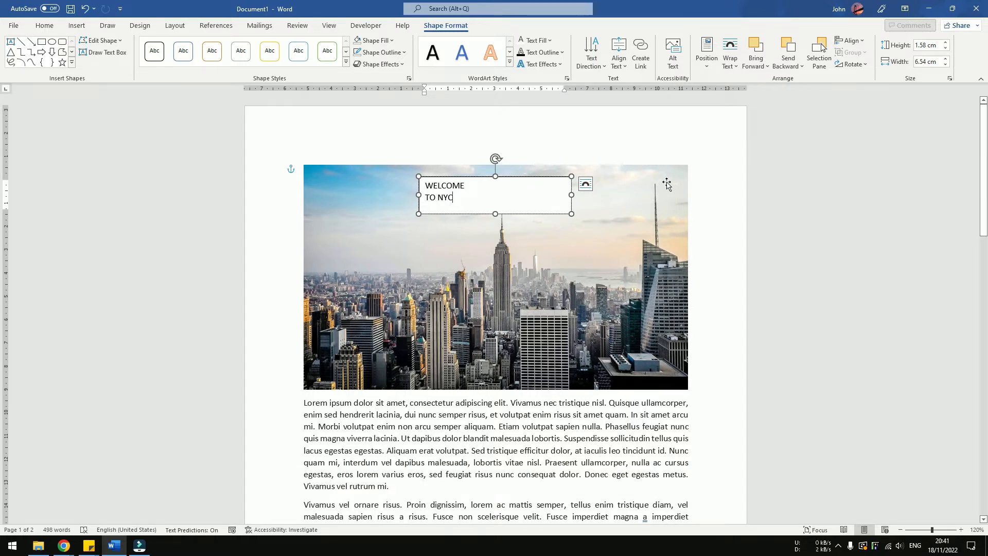
# Remove the fill and the outline from the "WELCOME TO NYC" text box.
pyautogui.click(514, 177)
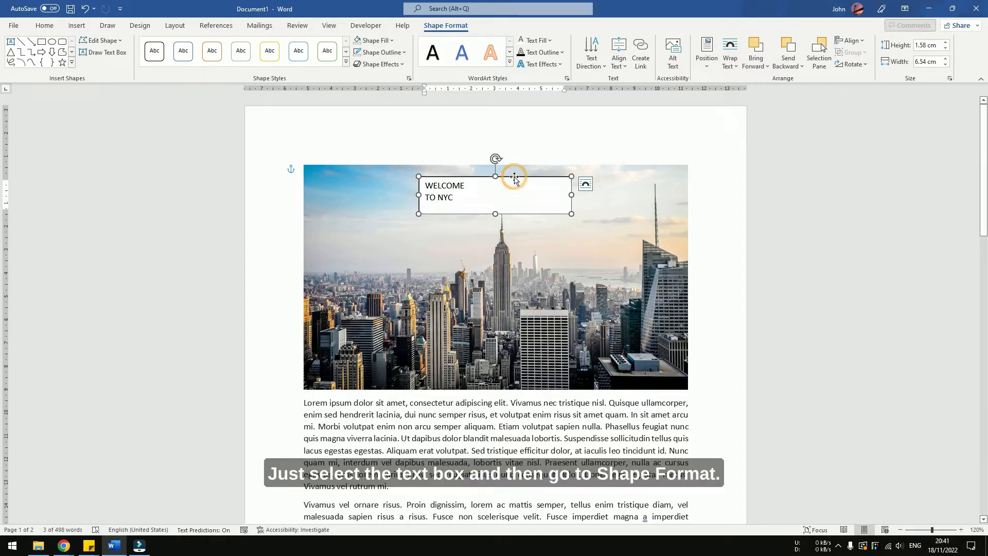
pyautogui.click(442, 26)
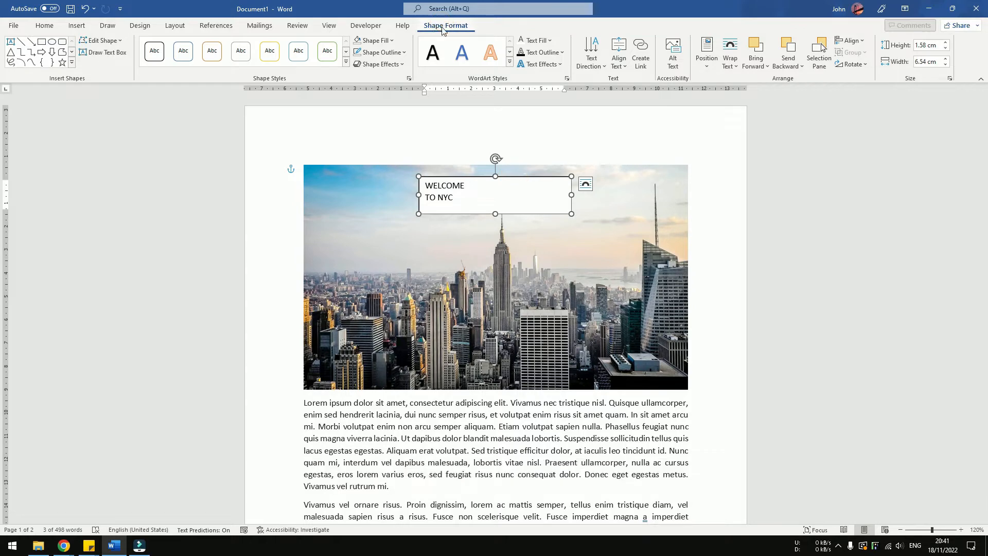
pyautogui.click(387, 42)
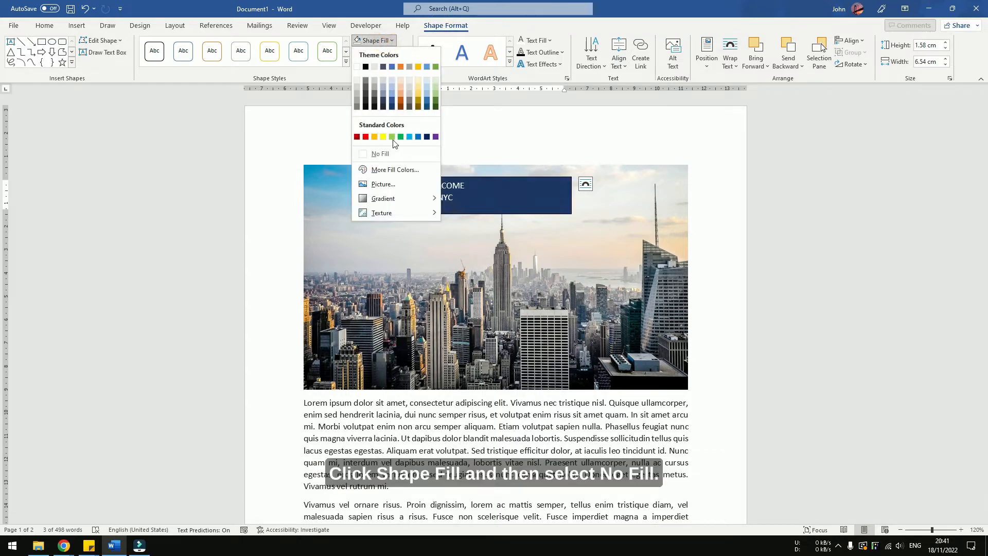
pyautogui.click(397, 153)
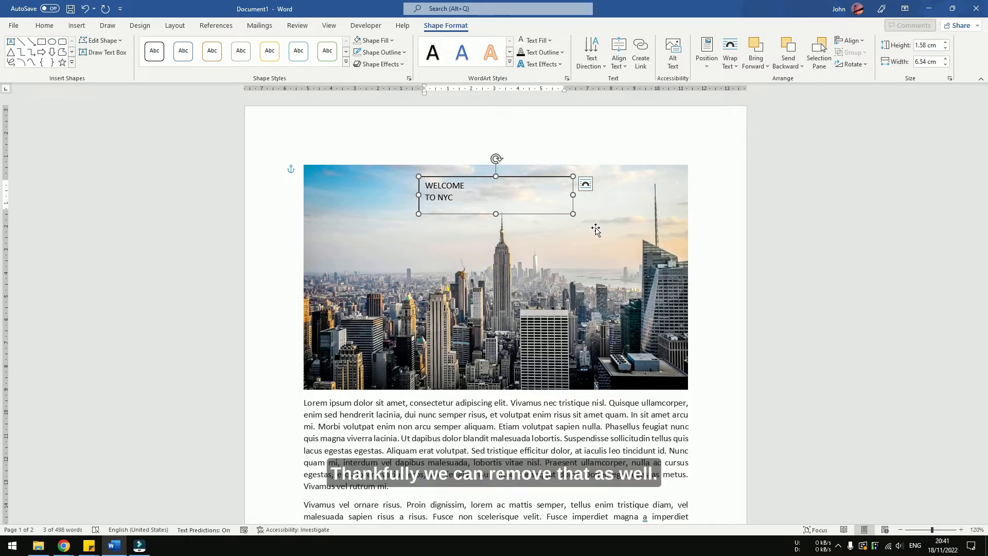
pyautogui.click(517, 175)
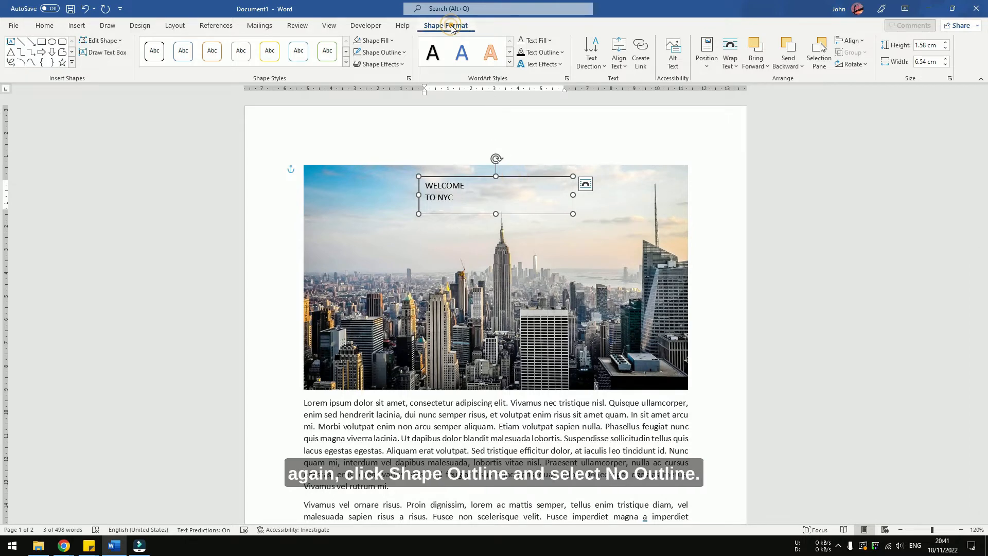
pyautogui.click(402, 53)
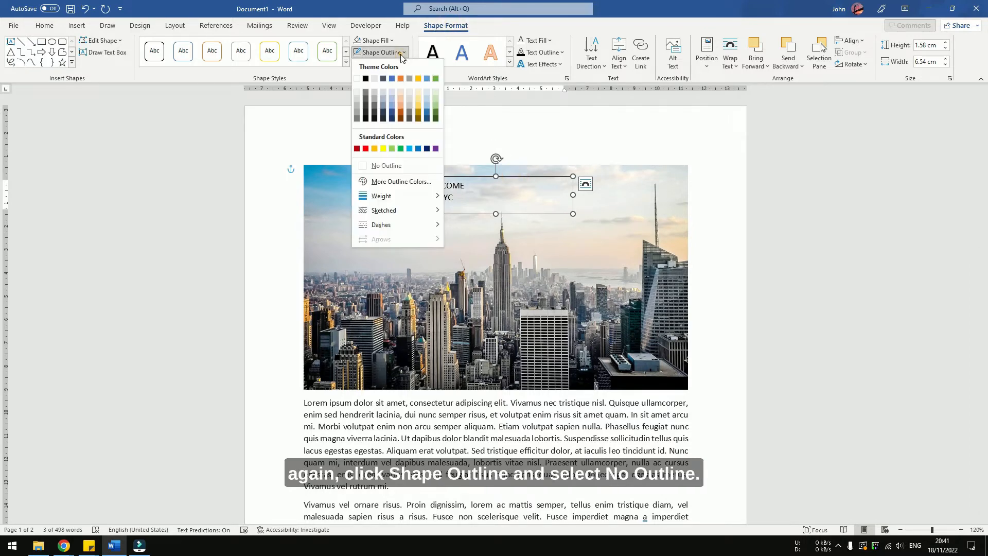
pyautogui.click(408, 165)
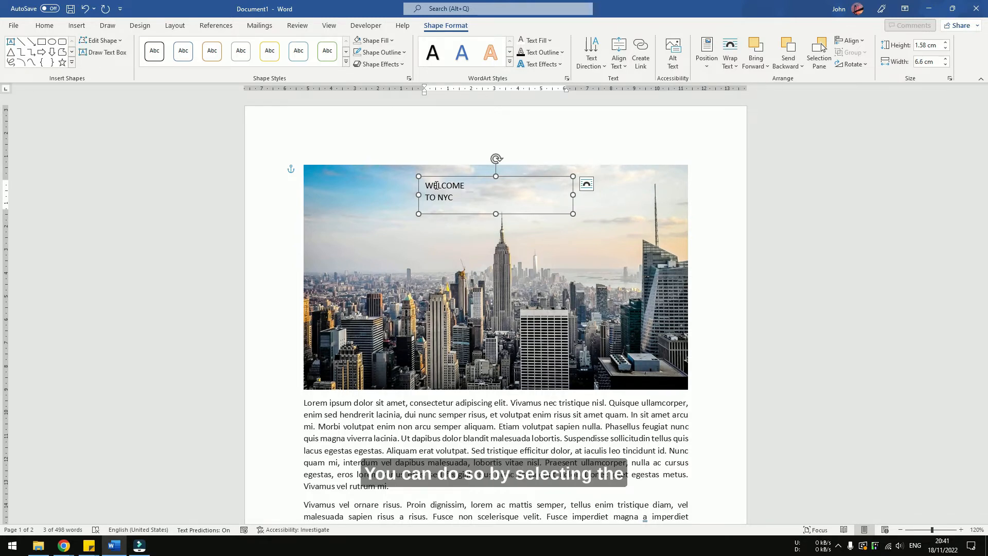
# Format both lines in the text box as white Montserrat text at size 36.
pyautogui.tripleClick(458, 199)
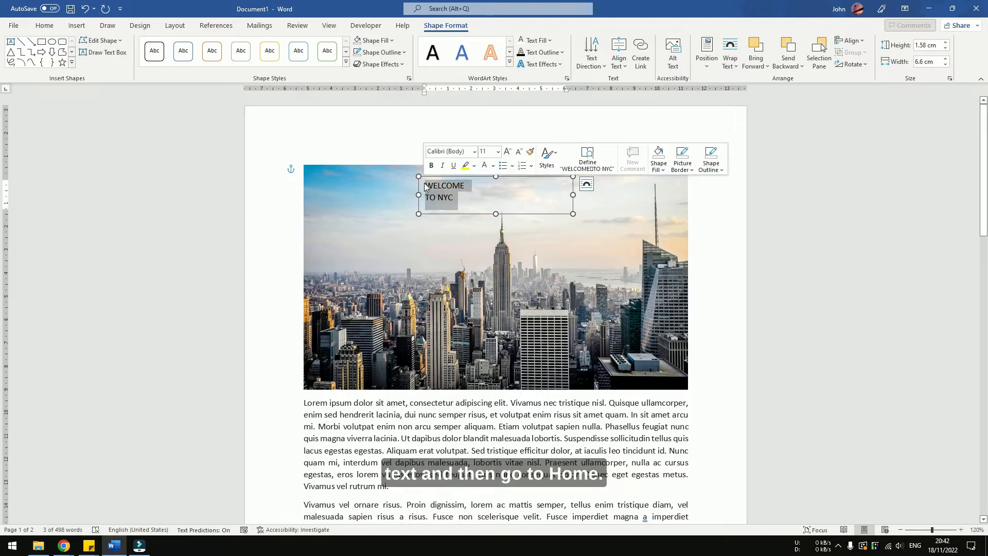
pyautogui.click(44, 25)
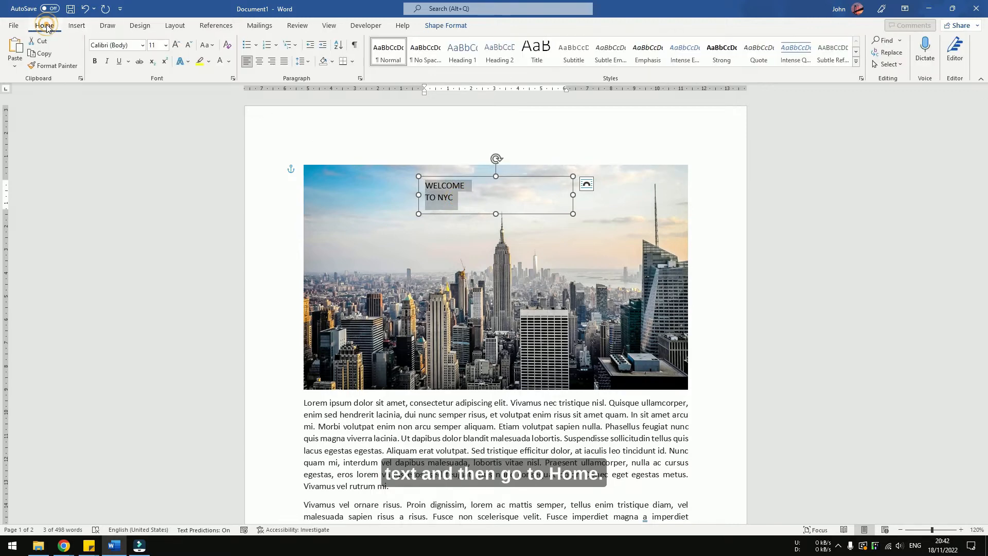
pyautogui.click(165, 45)
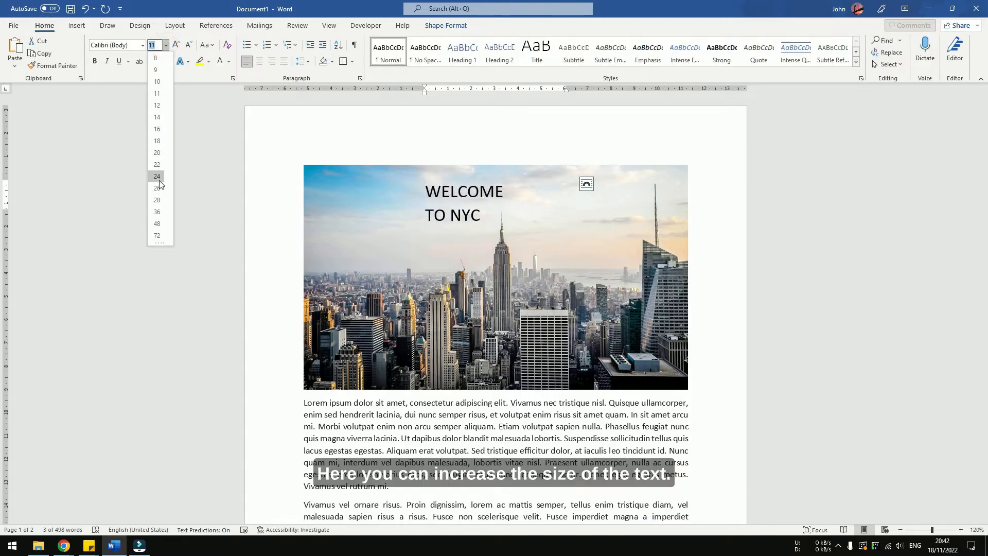
pyautogui.click(159, 208)
pyautogui.click(221, 60)
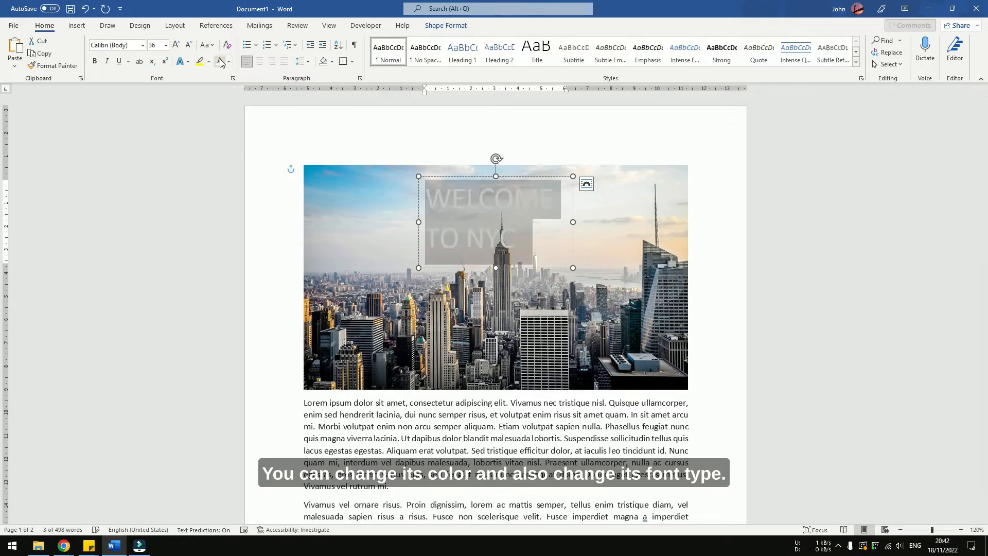
pyautogui.click(126, 45)
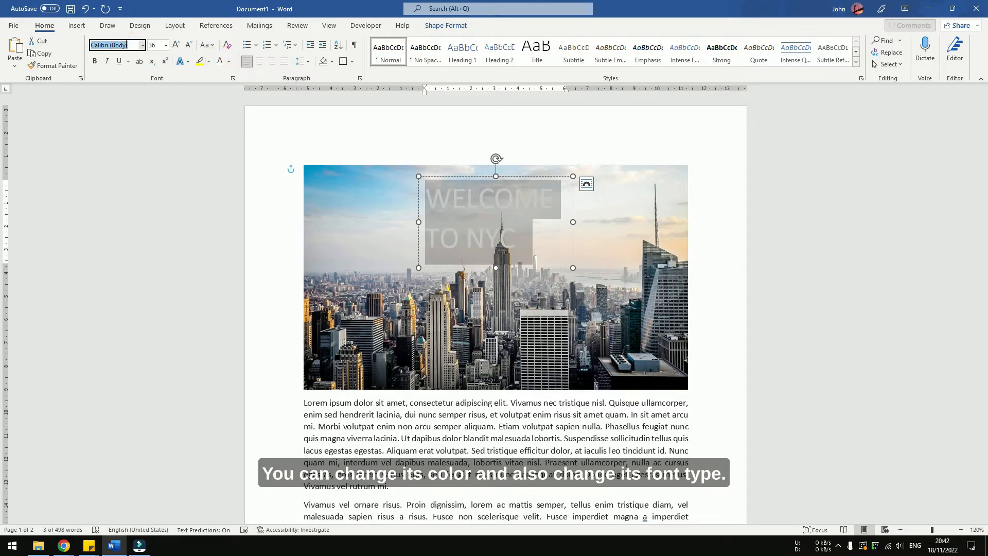
pyautogui.write('Montserrat')
pyautogui.press('Return')
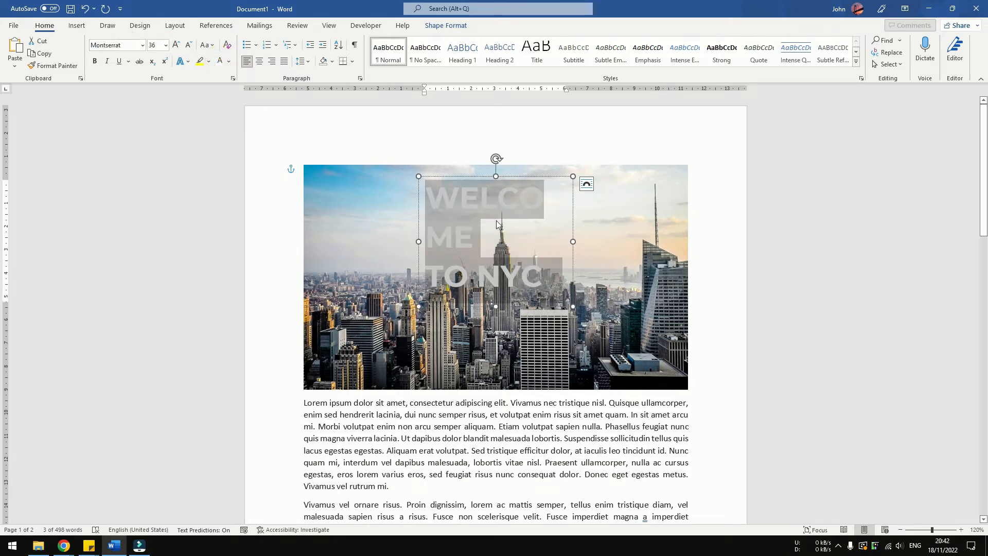
# Widen the text box to about 9 cm so WELCOME fits on one line, and move it to the picture's upper-left corner.
pyautogui.click(499, 238)
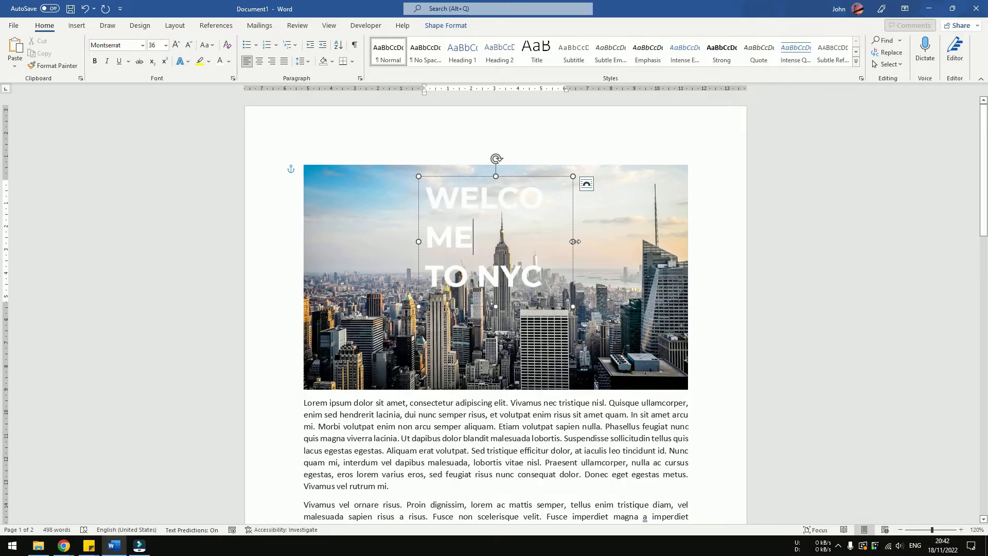
pyautogui.moveTo(573, 241); pyautogui.dragTo(627, 241)
pyautogui.moveTo(573, 180); pyautogui.dragTo(465, 179)
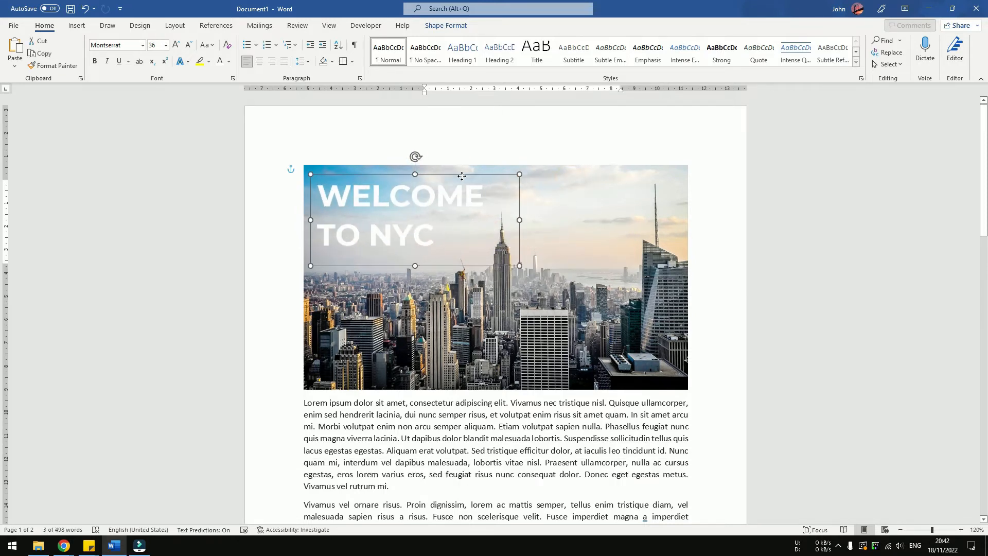
pyautogui.click(716, 421)
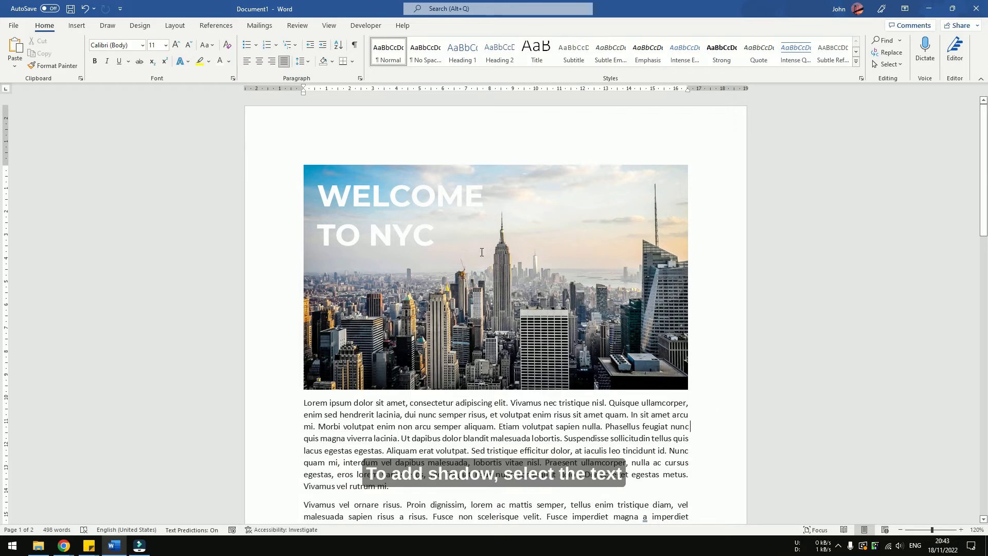
# Apply the third Outer shadow preset to the "WELCOME TO NYC" text.
pyautogui.moveTo(432, 237); pyautogui.dragTo(385, 140)
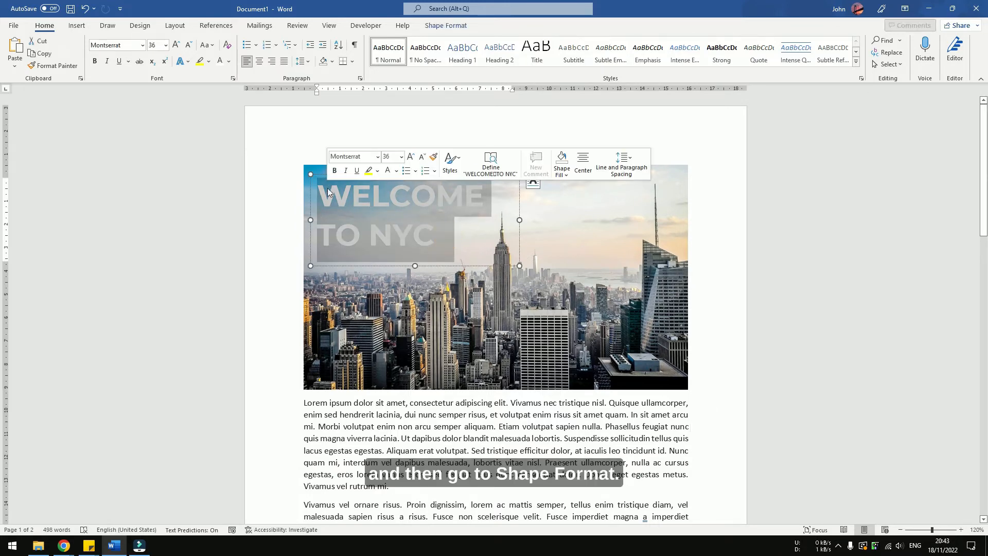
pyautogui.click(446, 25)
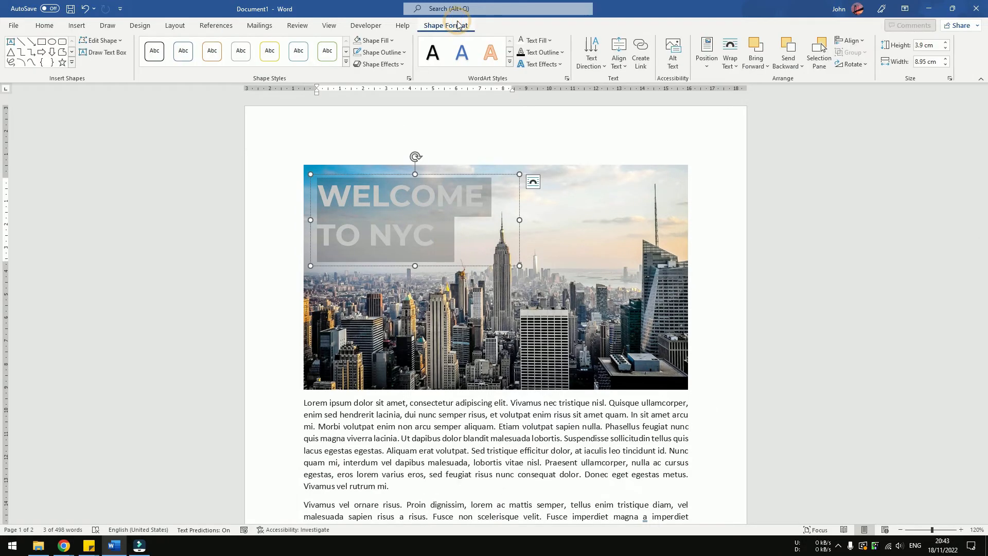
pyautogui.click(563, 66)
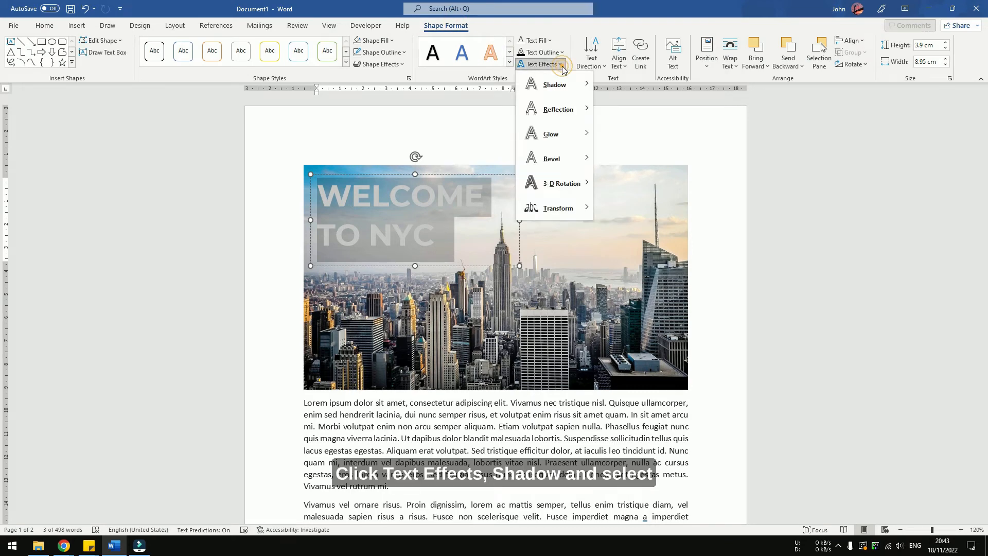
pyautogui.moveTo(564, 91)
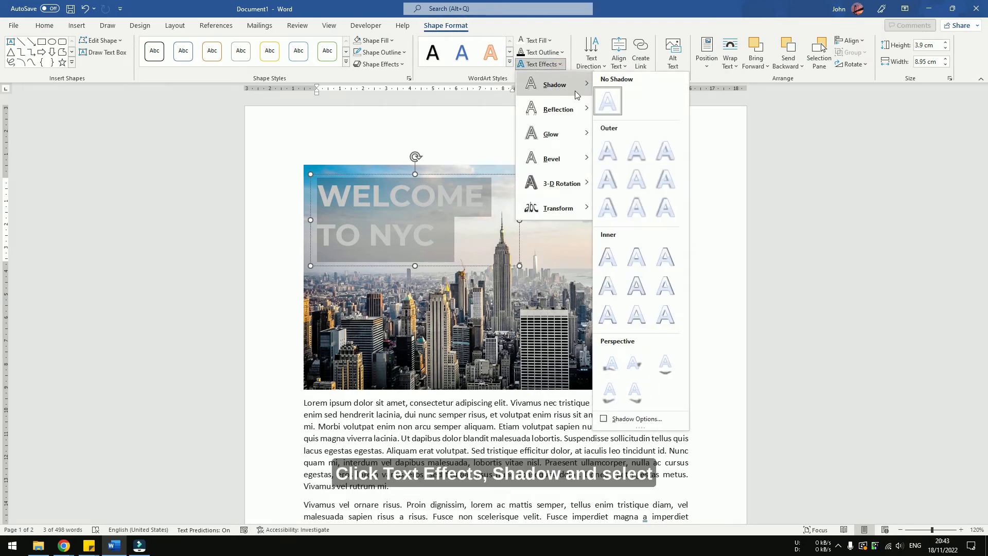
pyautogui.click(661, 151)
pyautogui.click(714, 404)
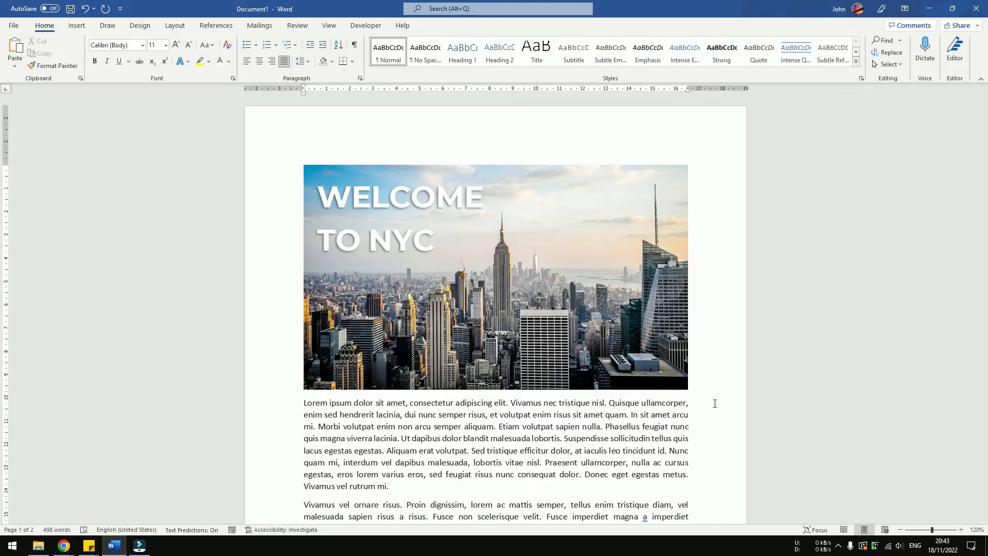
pyautogui.click(715, 404)
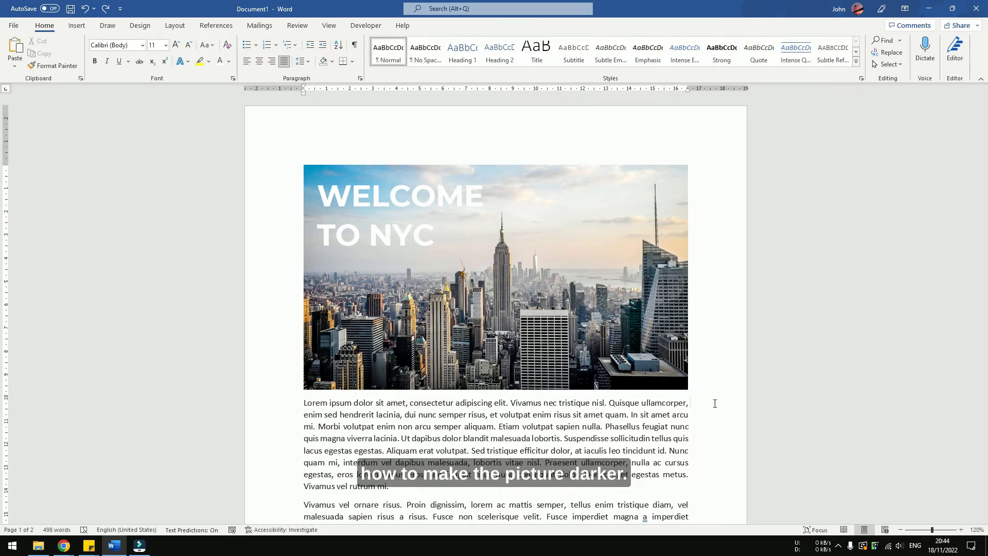
# Darken the skyline picture with the second preset in the first row of the Brightness/Contrast corrections.
pyautogui.click(547, 277)
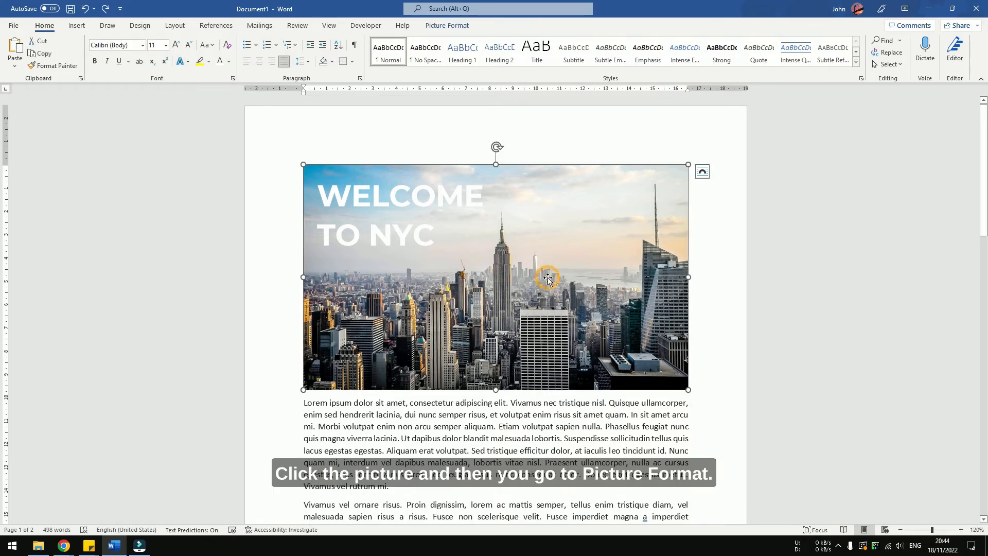
pyautogui.click(463, 25)
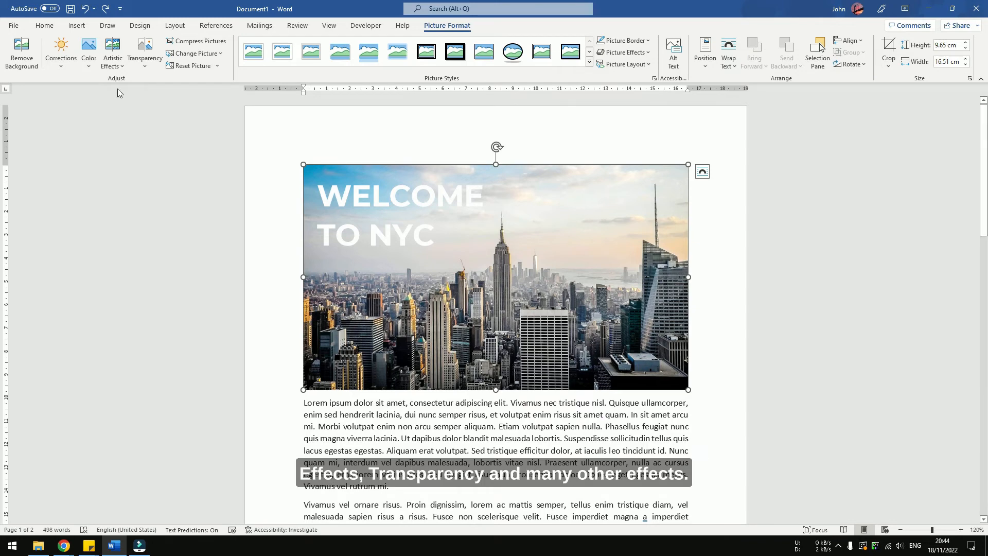
pyautogui.click(62, 69)
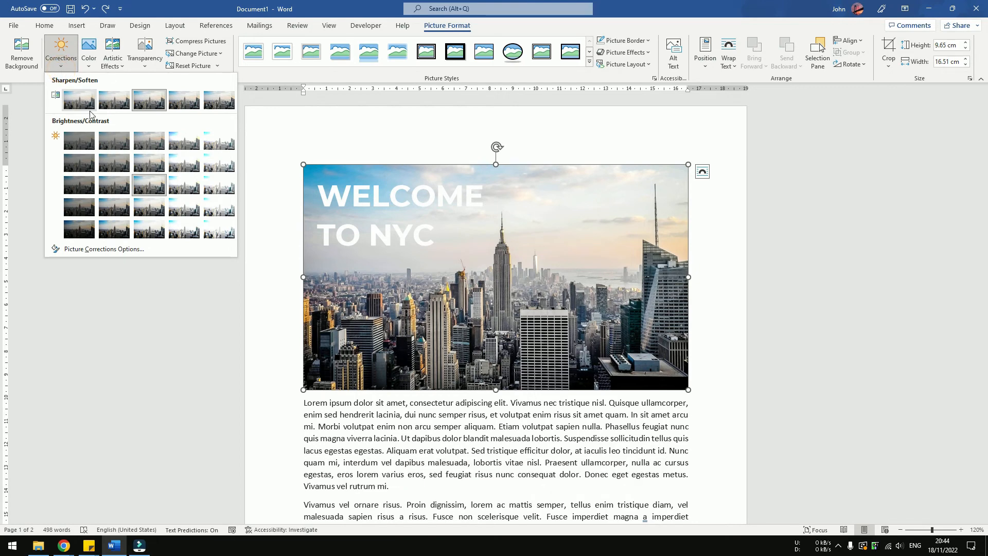
pyautogui.click(119, 138)
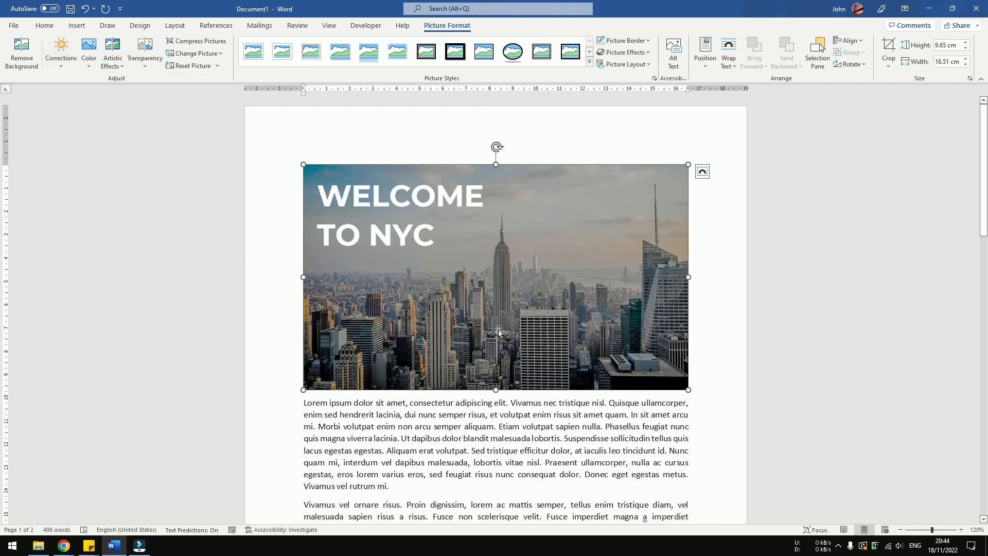
pyautogui.click(713, 416)
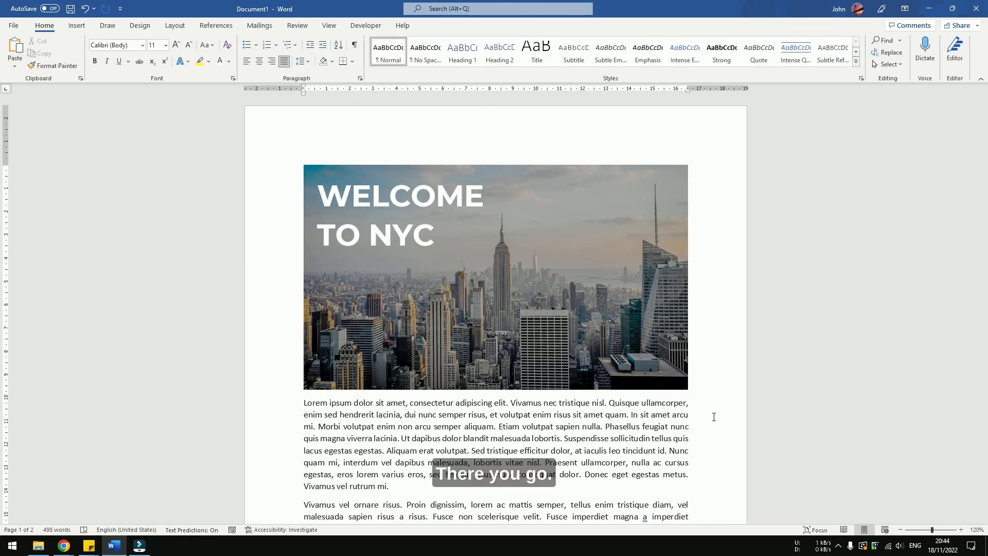